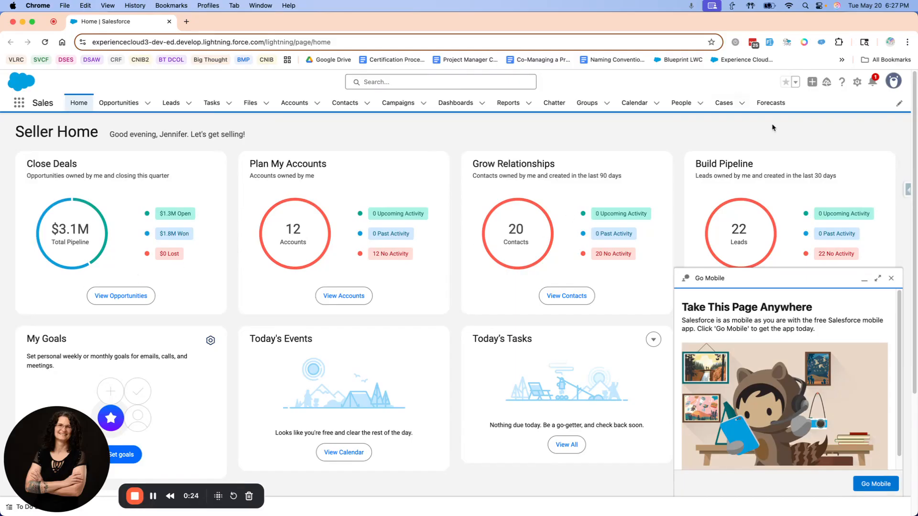
- Open Setup in its own tab, find the Digital Experiences section and open its Settings page
left_click(857, 83)
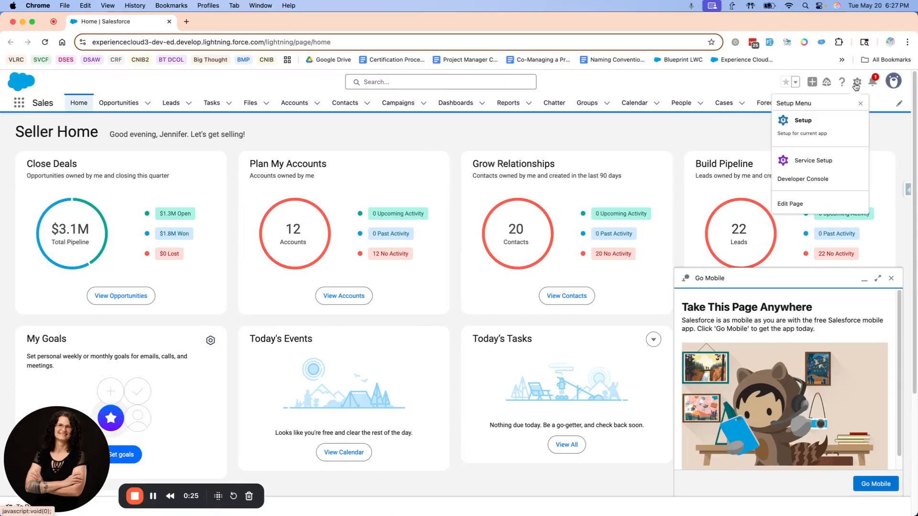
left_click(809, 126)
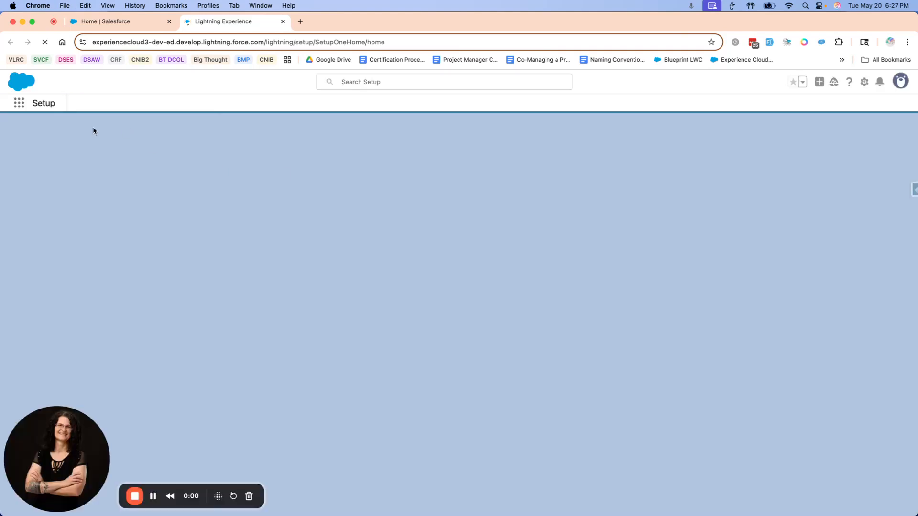
left_click(21, 133)
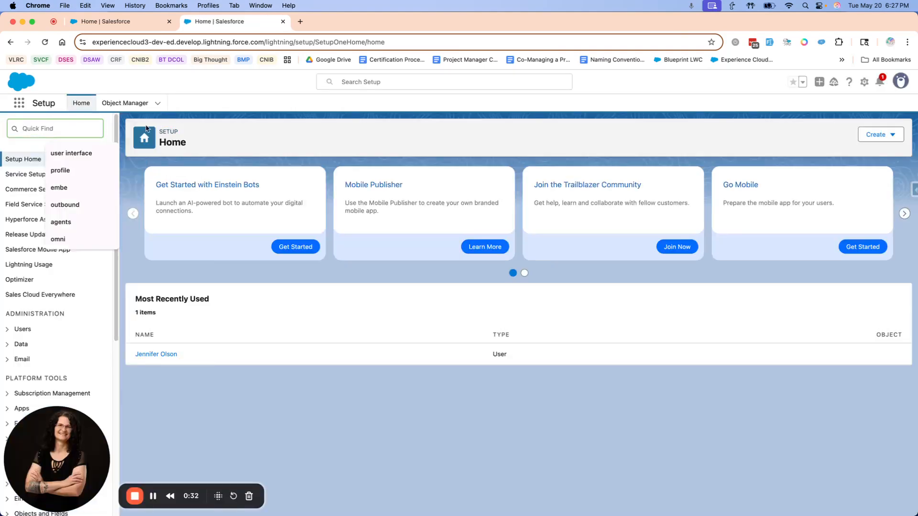
type("Digita")
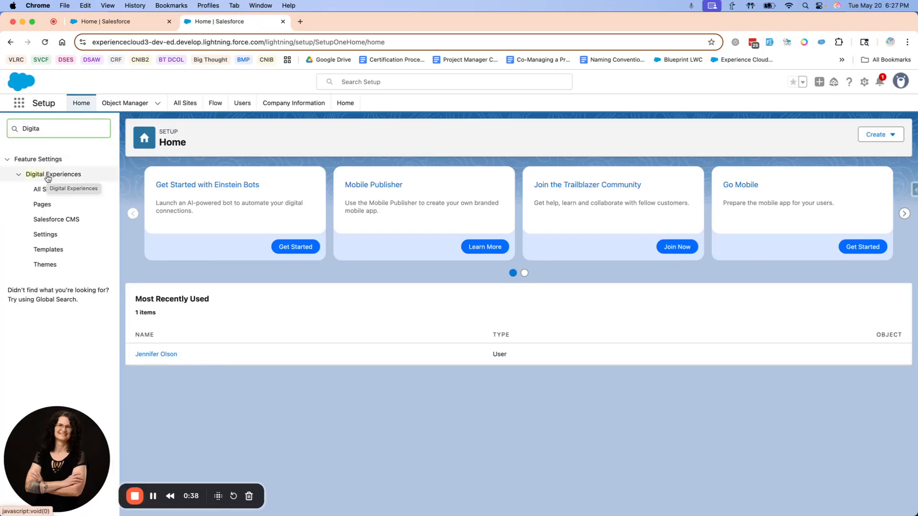
left_click(44, 234)
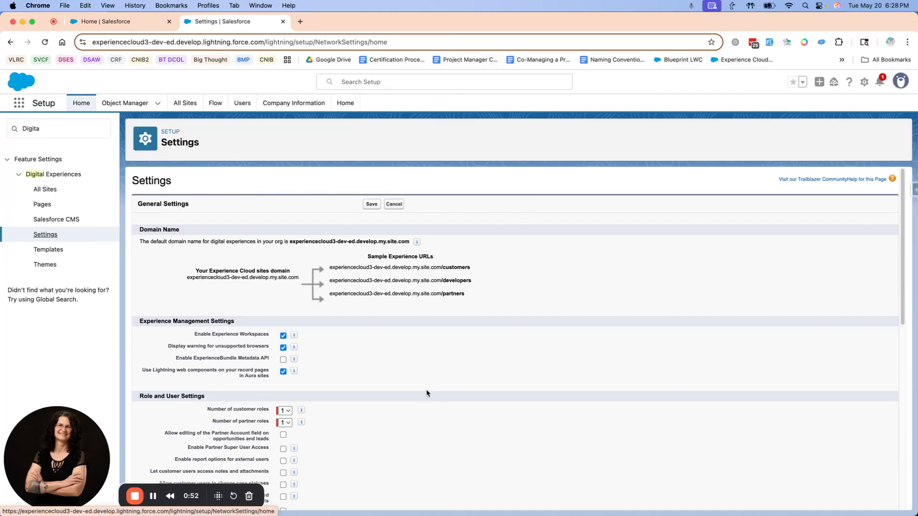
- Search Setup again for the Digital Experiences section and open its All Sites page
double_click(10, 129)
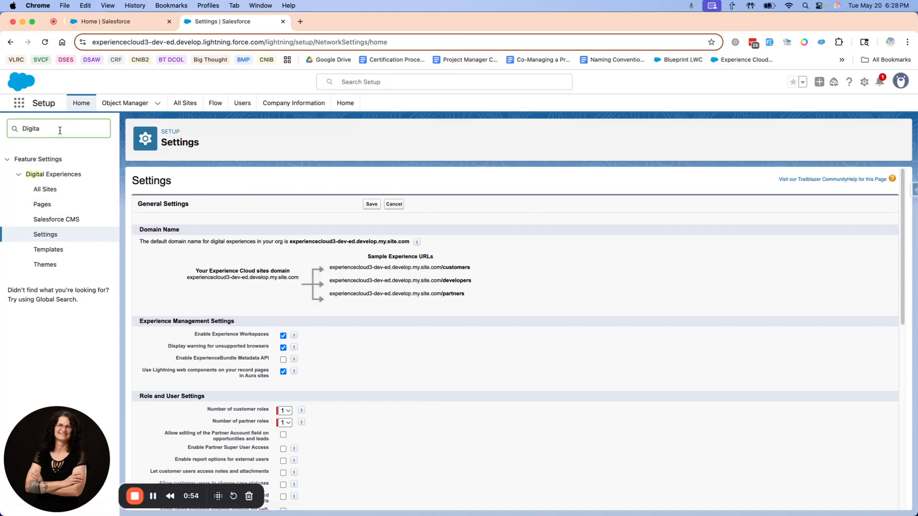
type("Dig")
left_click(42, 190)
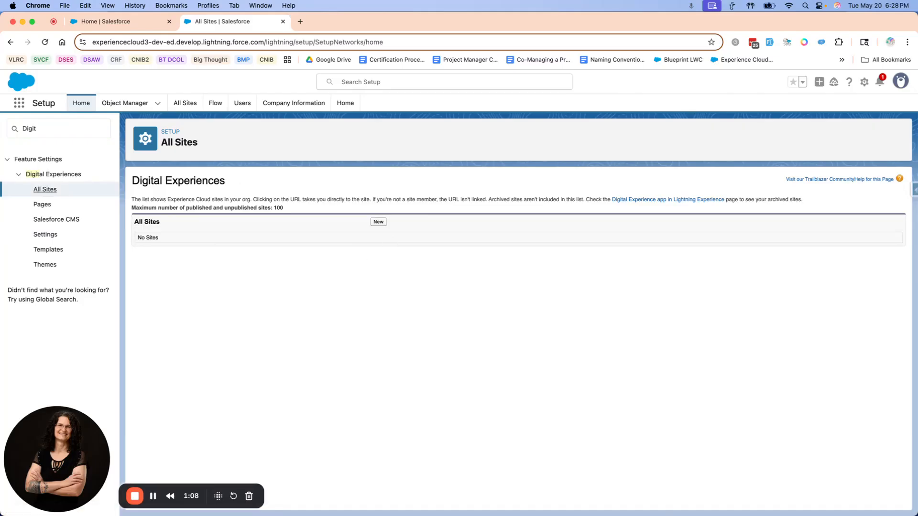
- Open a new incognito window and load the copied package installation link
left_click(907, 42)
left_click(821, 111)
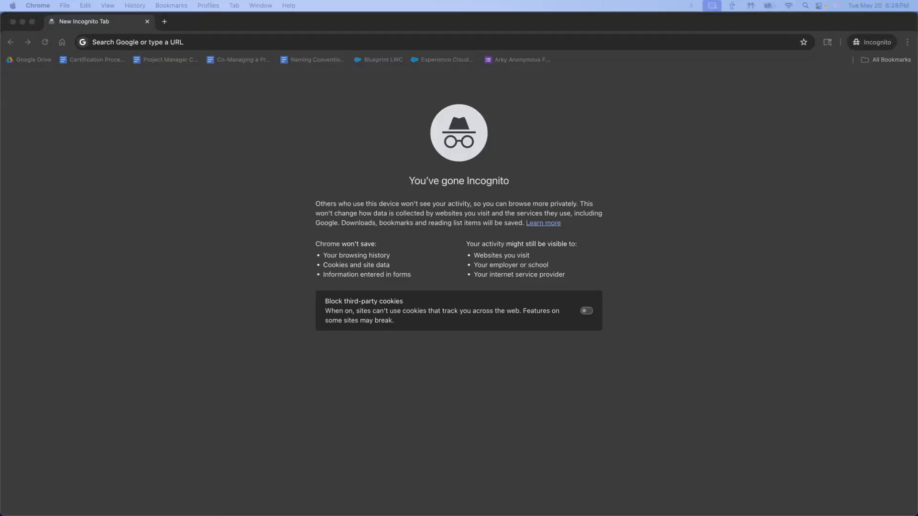
type("login.salesforce.com/packaging/installPackage.apexp?p0=04tHr000000nVpd")
key("Return")
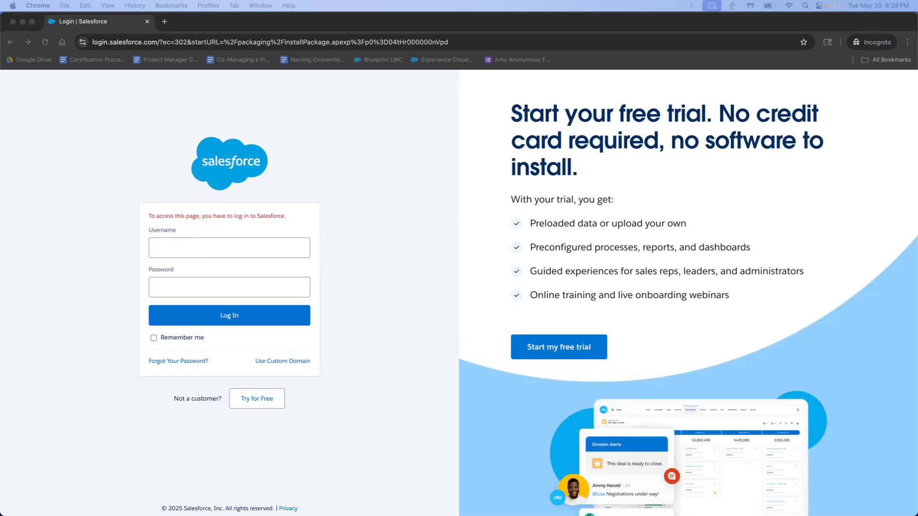
- Log in to Salesforce with the copied account username and password to reach the package installation page
key("super+Tab")
key("super+v")
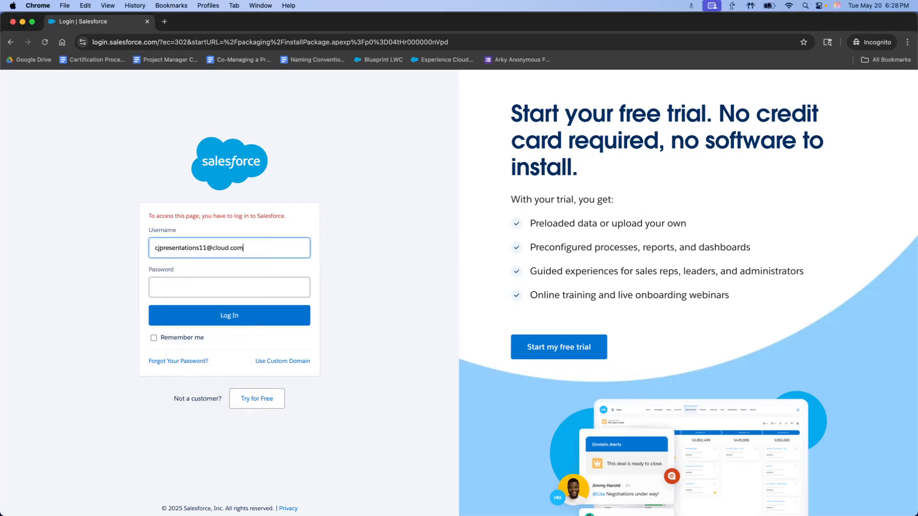
key("super+Tab")
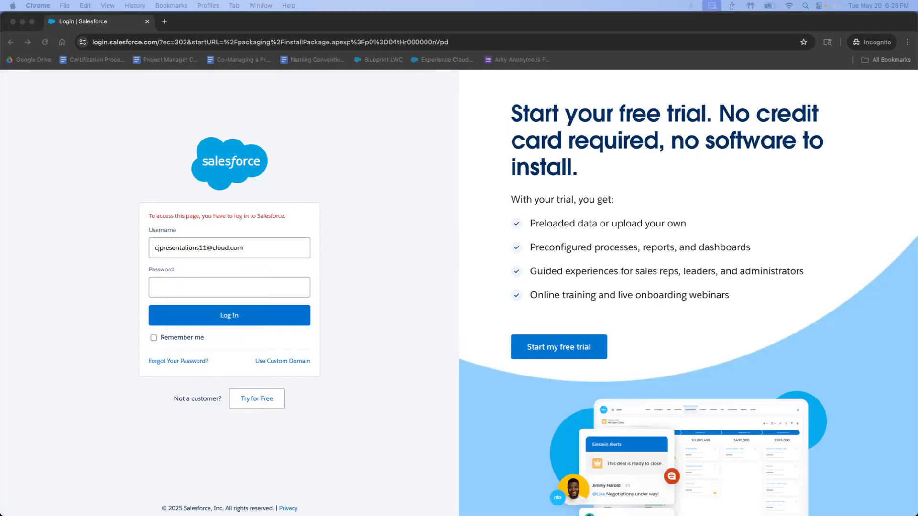
key("super+Tab")
right_click(166, 287)
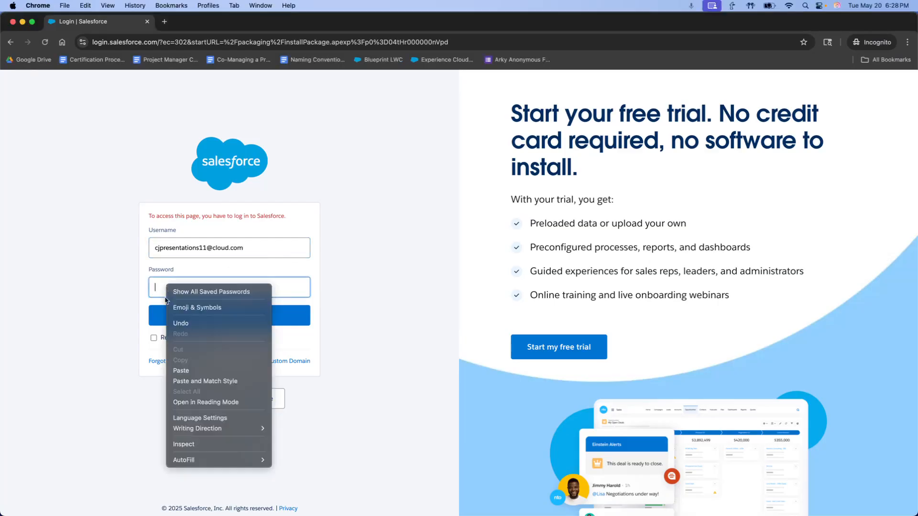
left_click(174, 381)
left_click(209, 316)
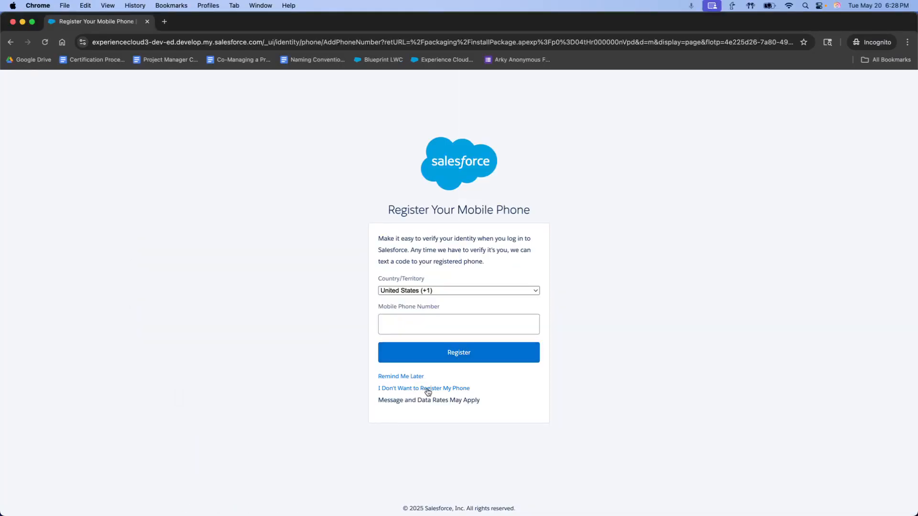
left_click(425, 389)
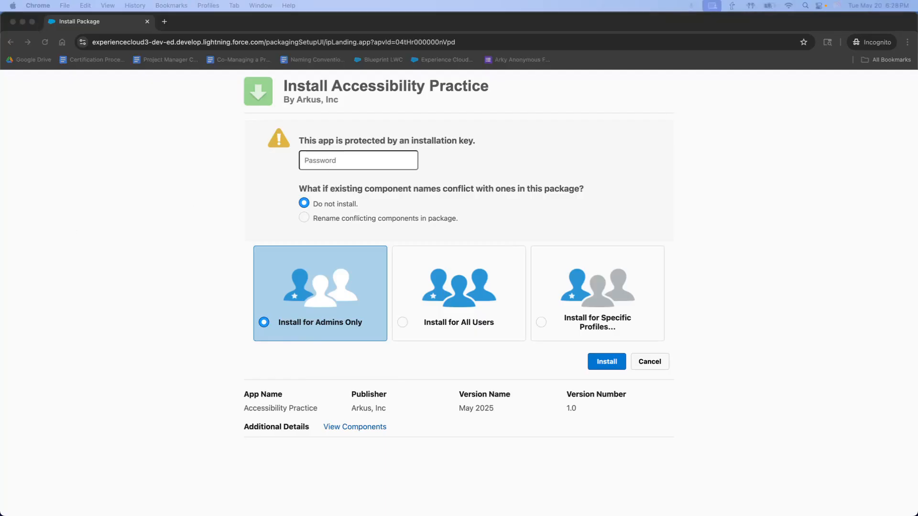
- Paste the installation key and install the Accessibility Practice package for admins only
left_click(343, 159)
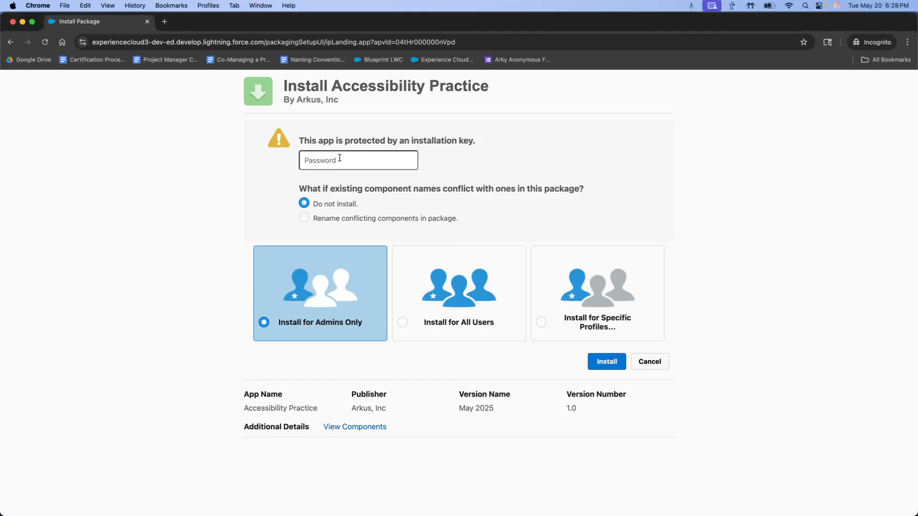
right_click(316, 157)
left_click(340, 242)
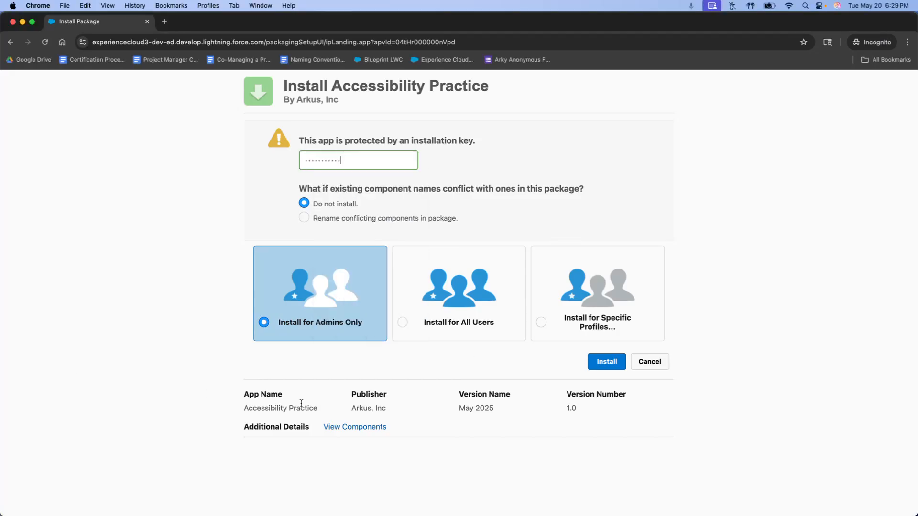
left_click(614, 368)
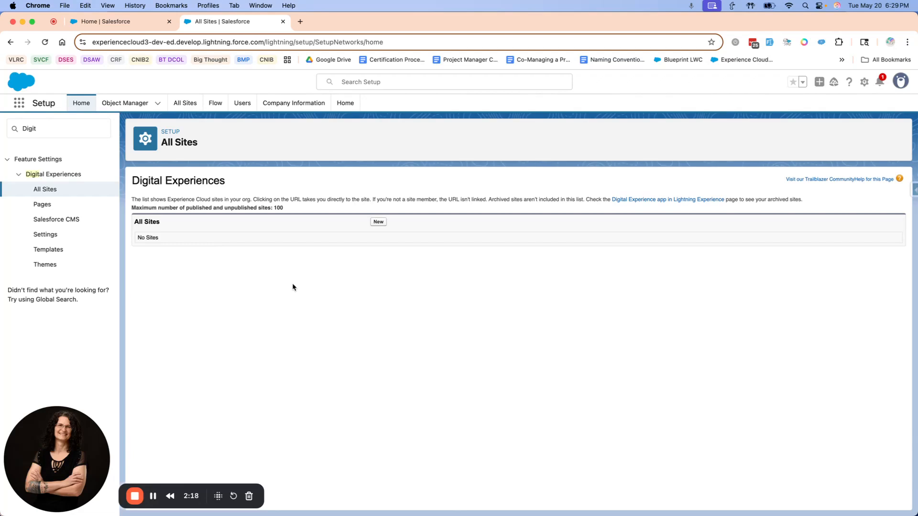
- Clear the Setup search term and reload the All Sites page
left_click(59, 134)
left_click_drag(49, 128, 4, 129)
left_click(46, 42)
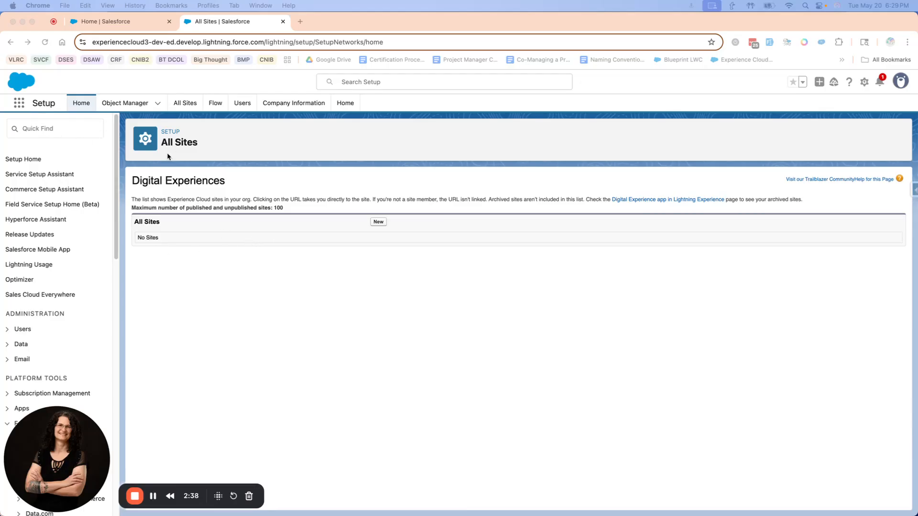
left_click(403, 246)
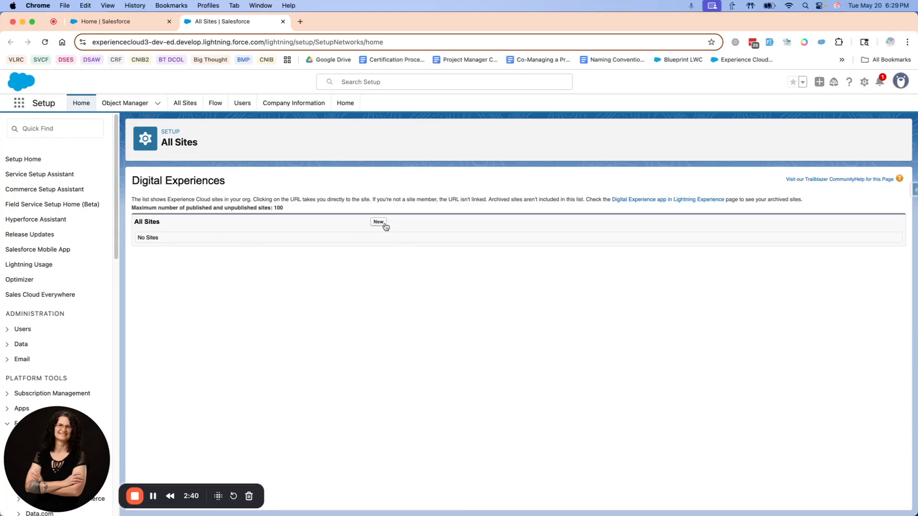
- Start a new Experience Cloud site using the Accessibility Learn & Practice template
left_click(378, 222)
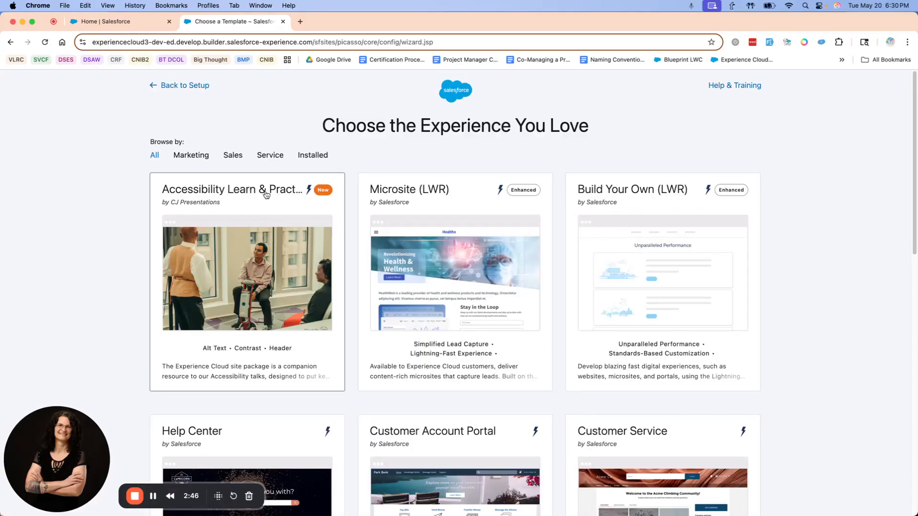
left_click(250, 387)
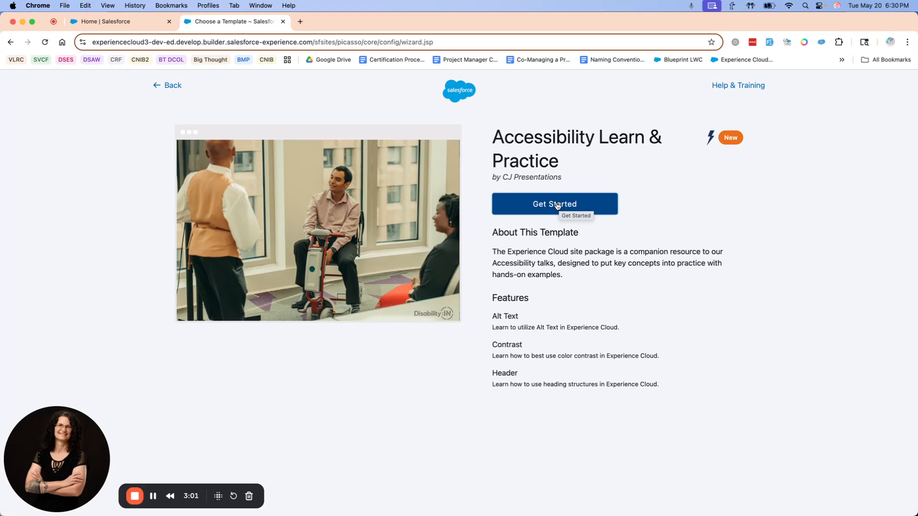
left_click(556, 204)
- Name the site TexasDreamin, enter texas-dreamin as its URL suffix and try to create it
left_click(512, 196)
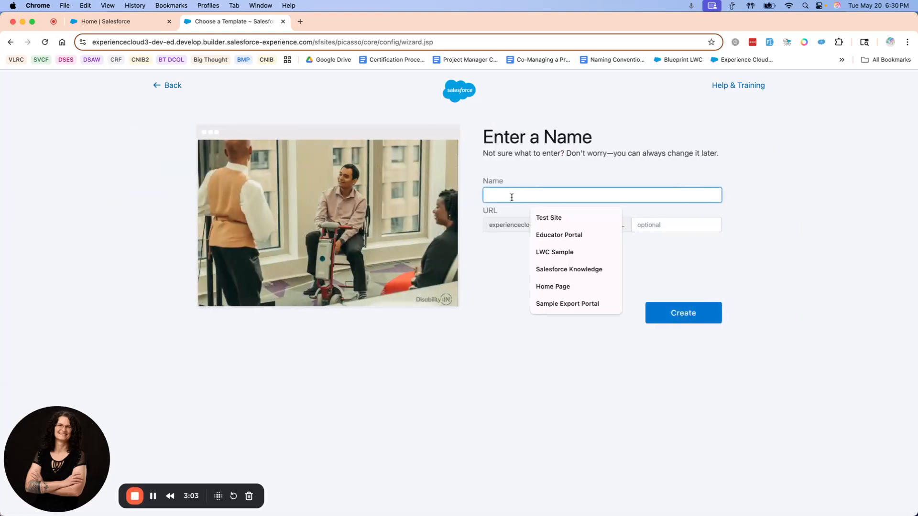
type("Te")
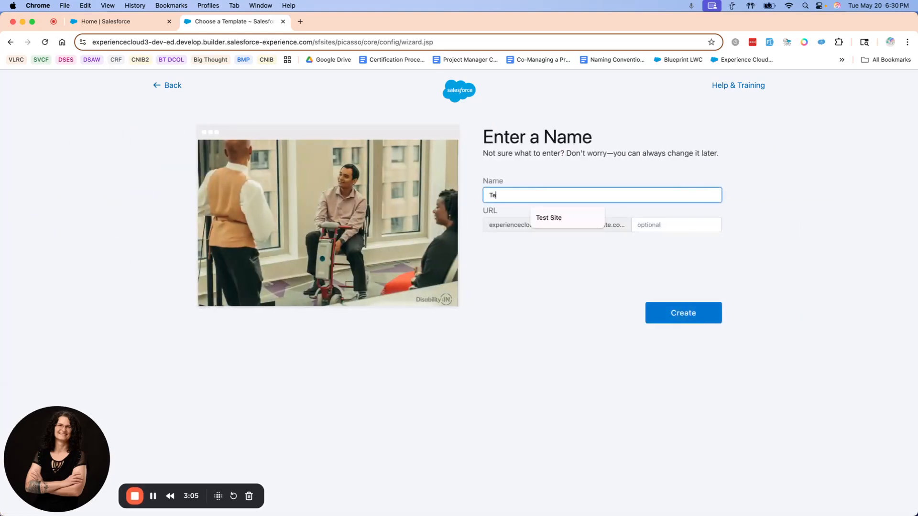
type("xasDreamin")
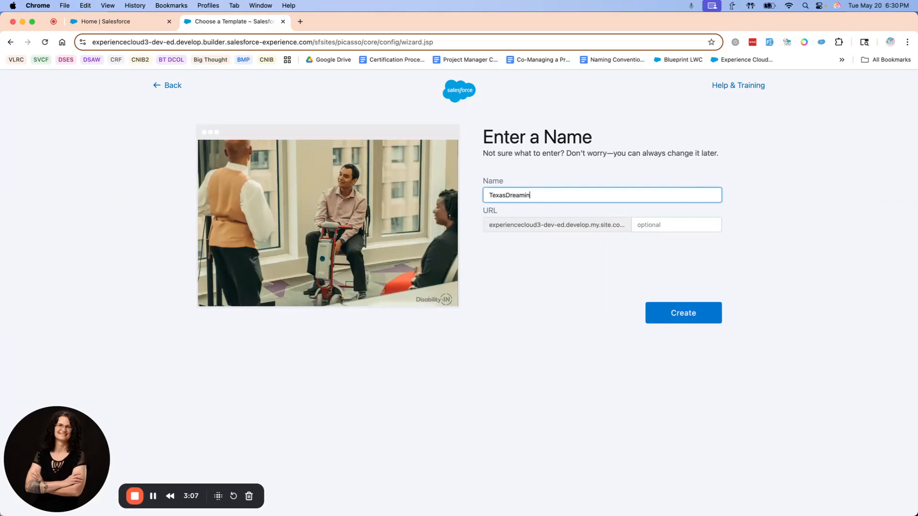
left_click(671, 225)
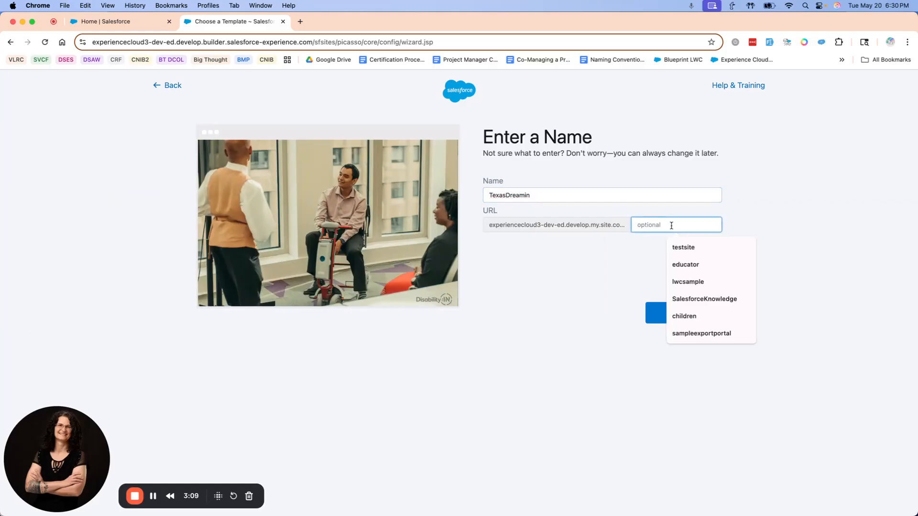
type("tex")
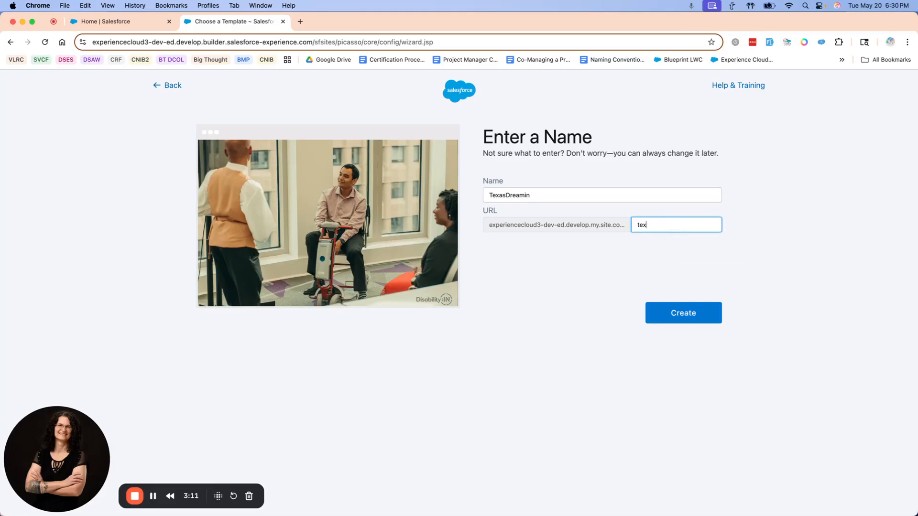
type("as-dreamin")
left_click(694, 323)
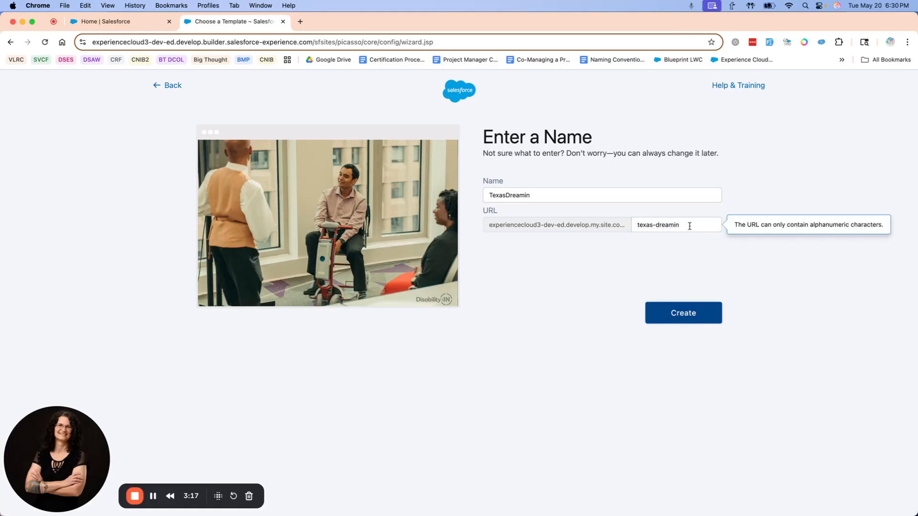
- Remove the hyphen so the URL suffix reads texasdreamin, and create the site
left_click(659, 226)
key("BackSpace")
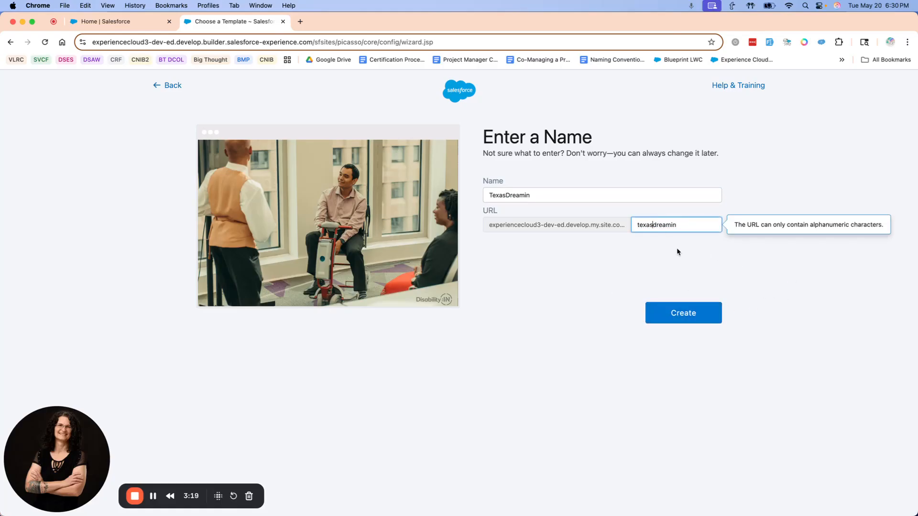
left_click(691, 314)
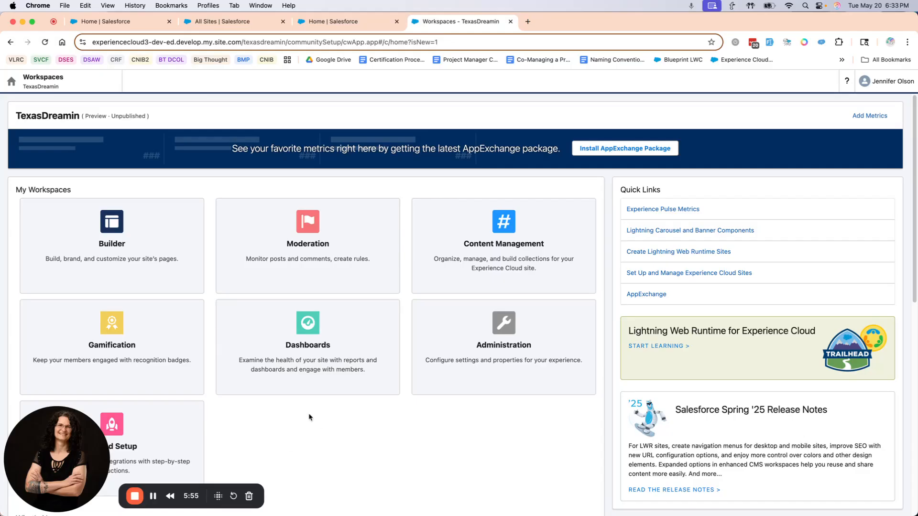
- In the site's Administration preferences, let guest users view asset files, library files and CMS content, and save
left_click(542, 316)
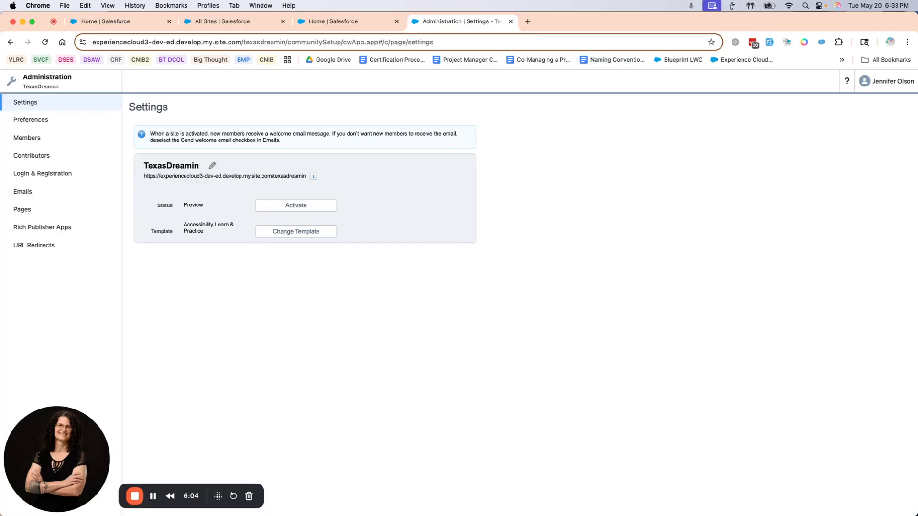
left_click(28, 125)
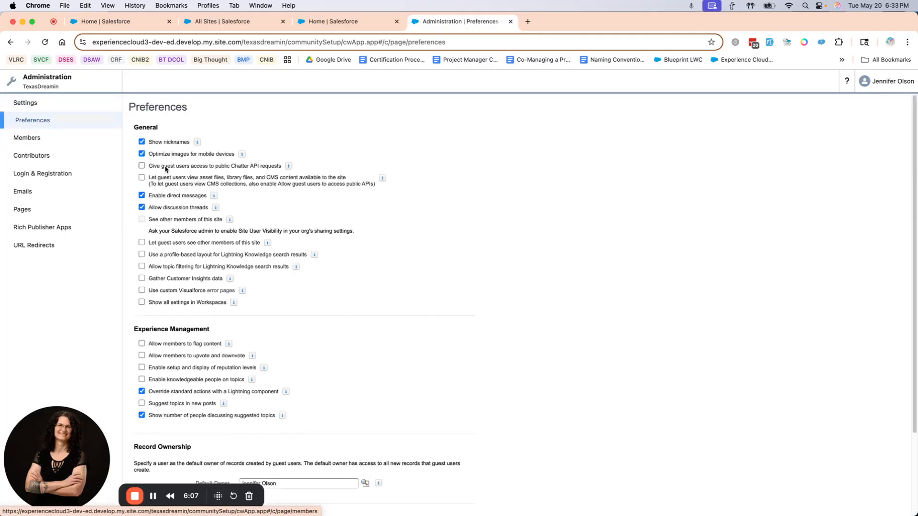
left_click(141, 178)
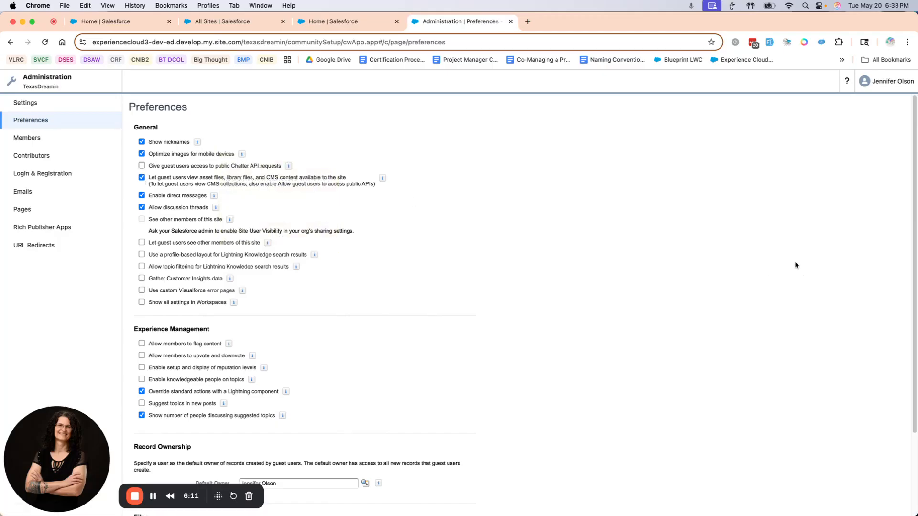
scroll(387, 358, "down", 5)
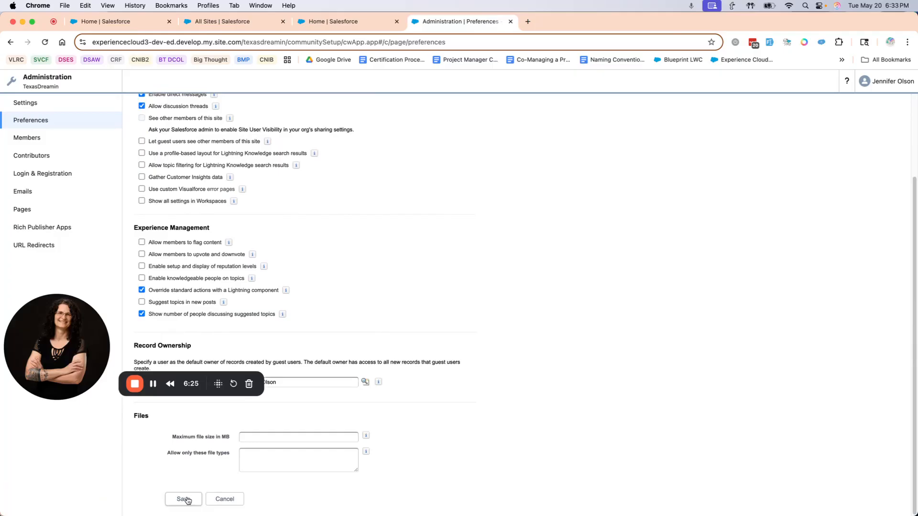
left_click(183, 499)
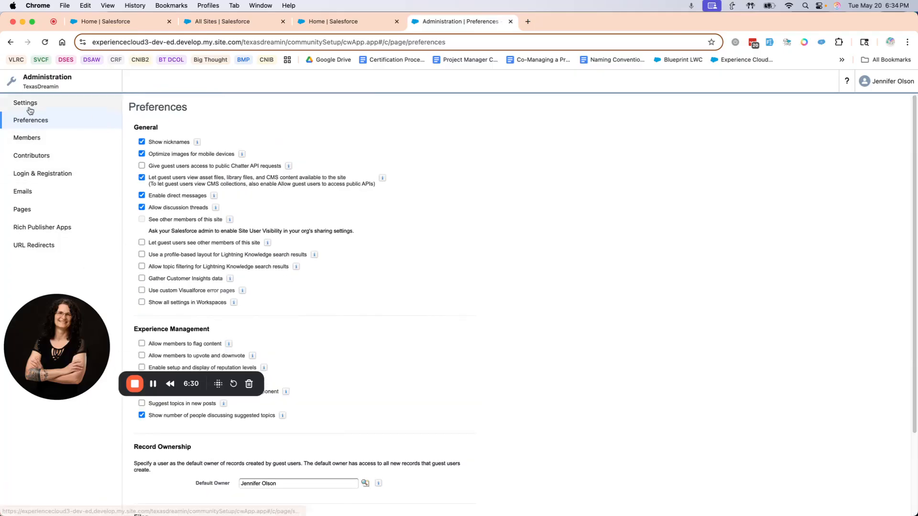
- Activate the TexasDreamin site from its Administration settings and accept the confirmation
left_click(30, 110)
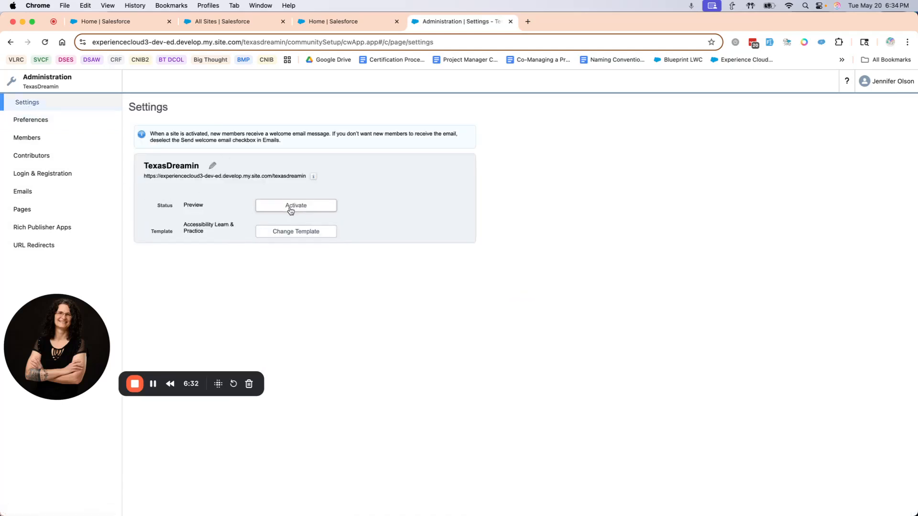
left_click(317, 207)
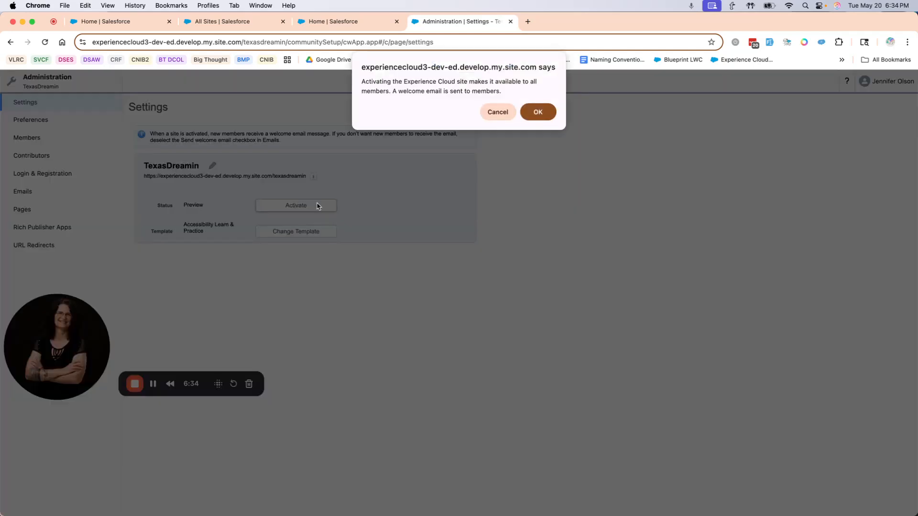
left_click(533, 116)
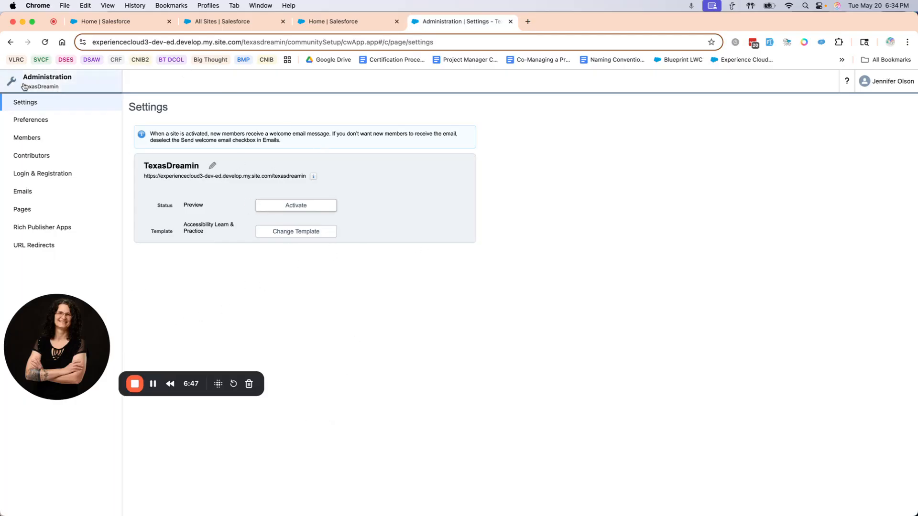
- Open the TexasDreamin site in Experience Builder, dismissing the startup dialogs, and check its general settings for public guest access
left_click(59, 86)
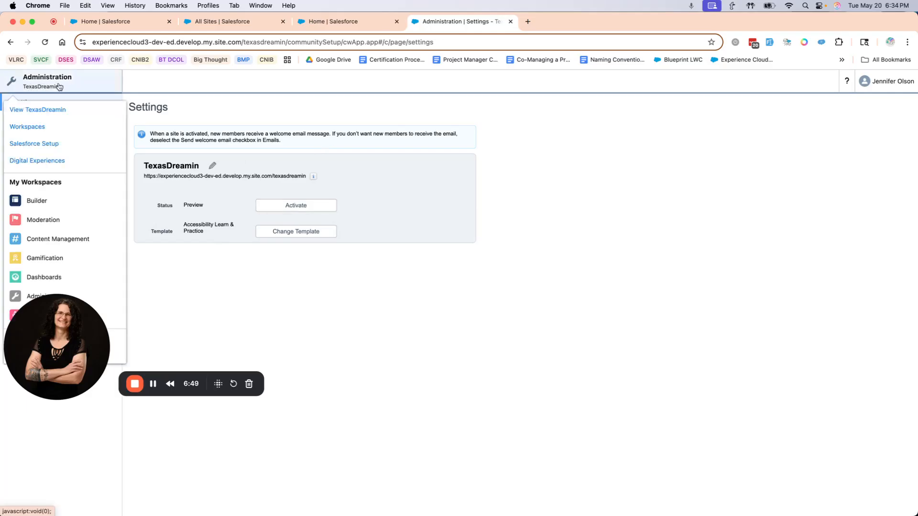
left_click(45, 201)
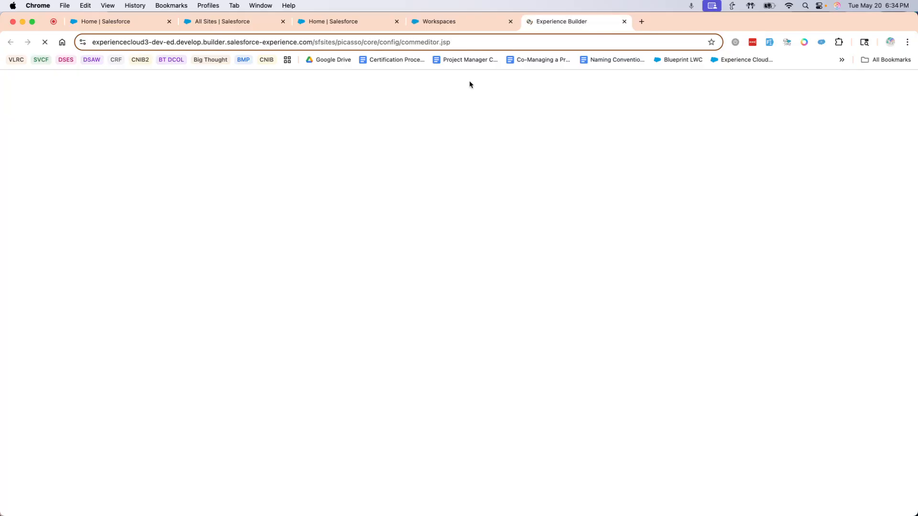
left_click(437, 26)
left_click(569, 24)
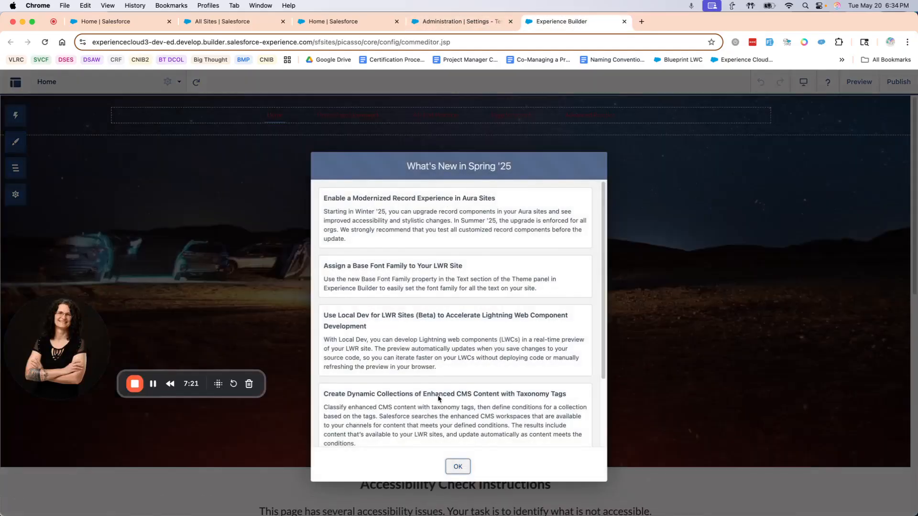
left_click(458, 467)
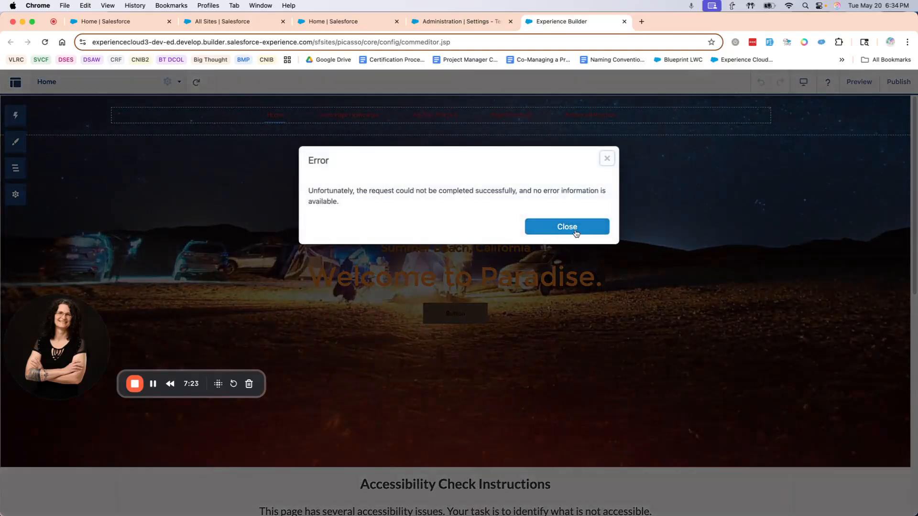
left_click(567, 227)
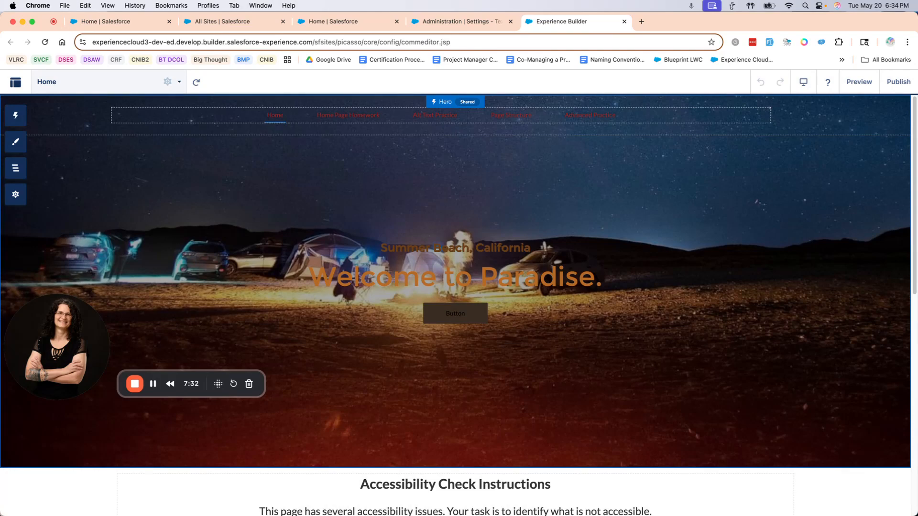
left_click(13, 196)
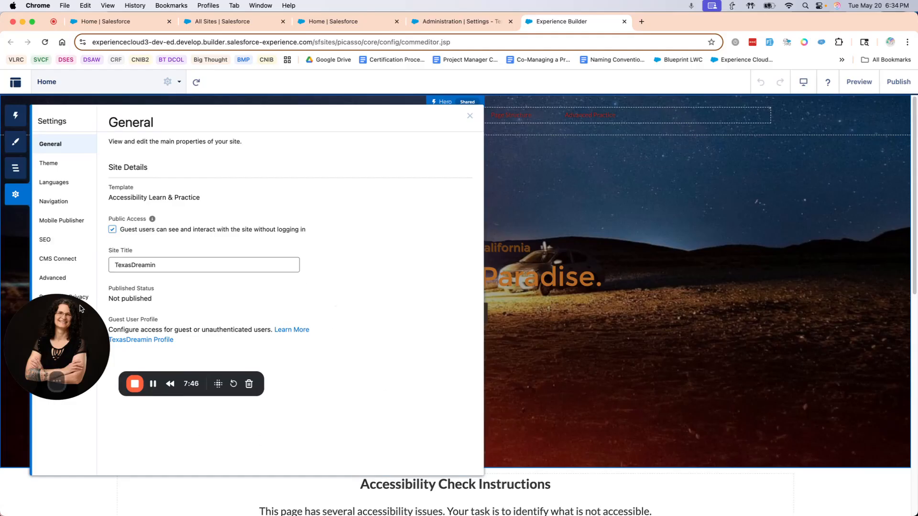
left_click(469, 117)
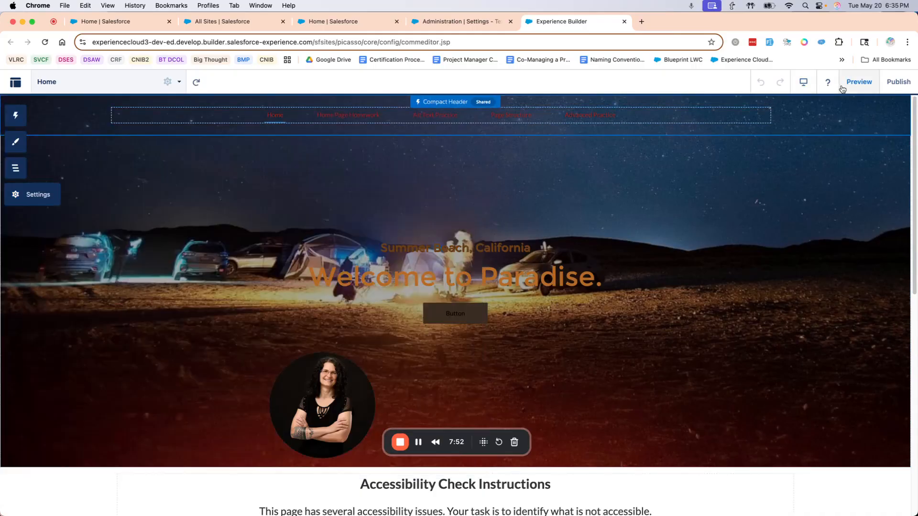
- Publish the site with the publication description "Set up site" and acknowledge the publishing notice
left_click(894, 83)
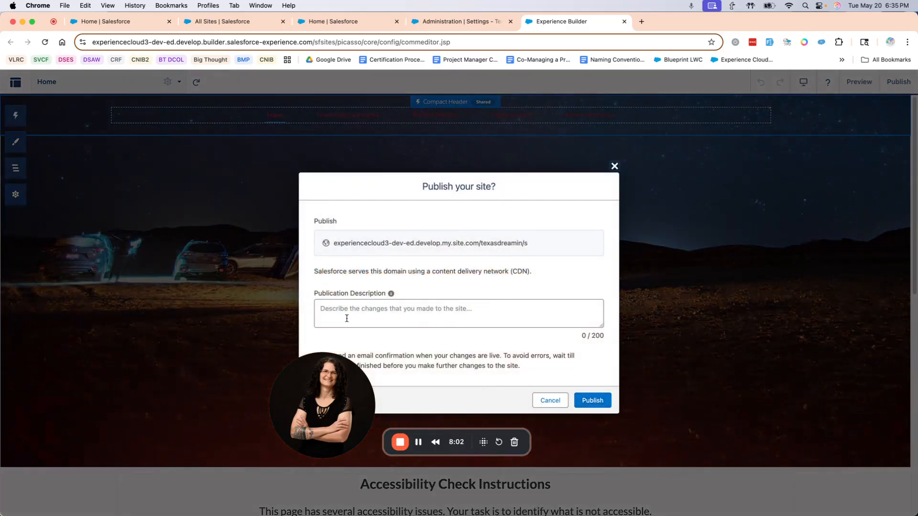
left_click(382, 314)
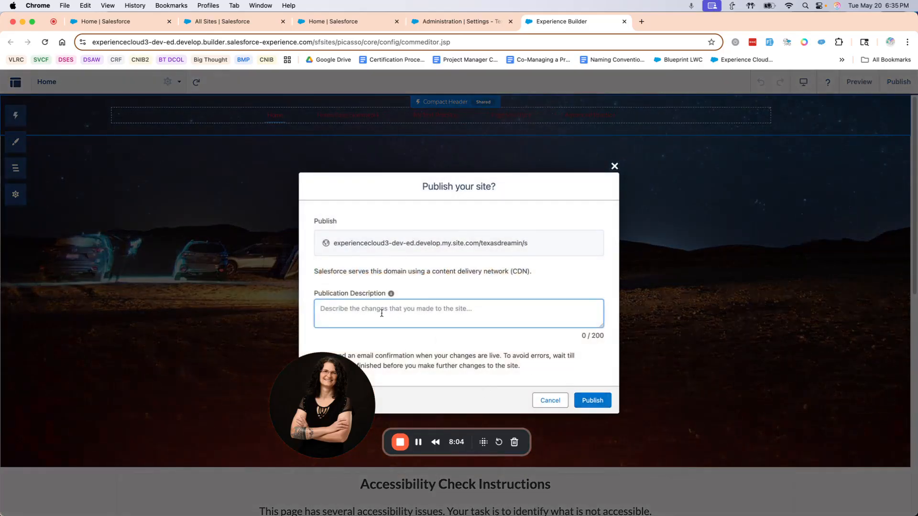
type("Set up site")
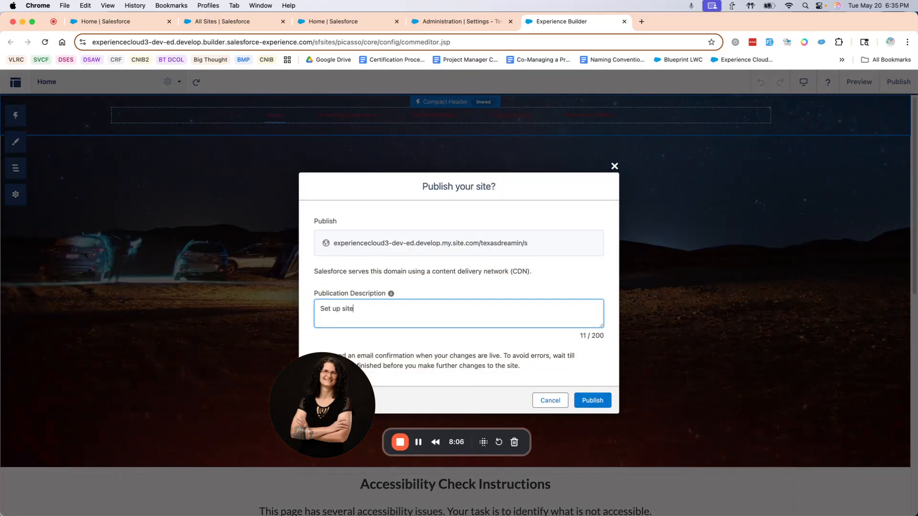
left_click(589, 403)
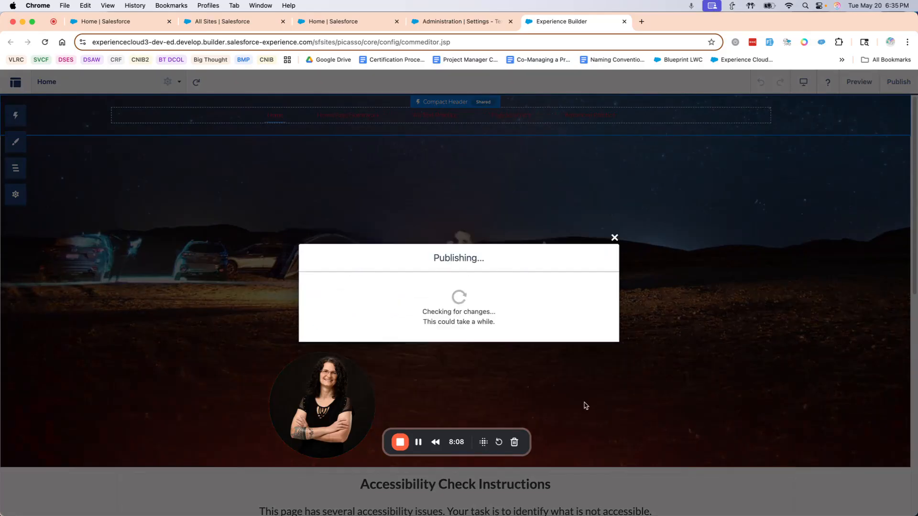
left_click_drag(322, 389, 57, 382)
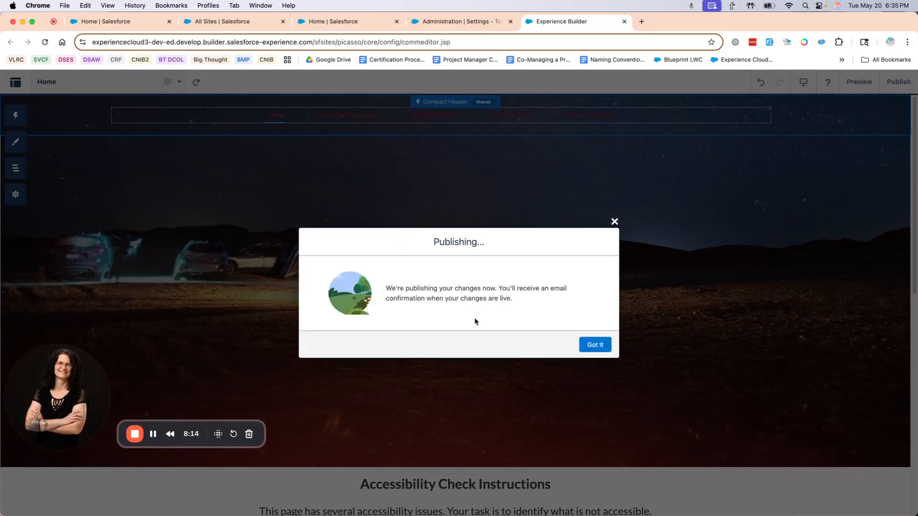
left_click(595, 344)
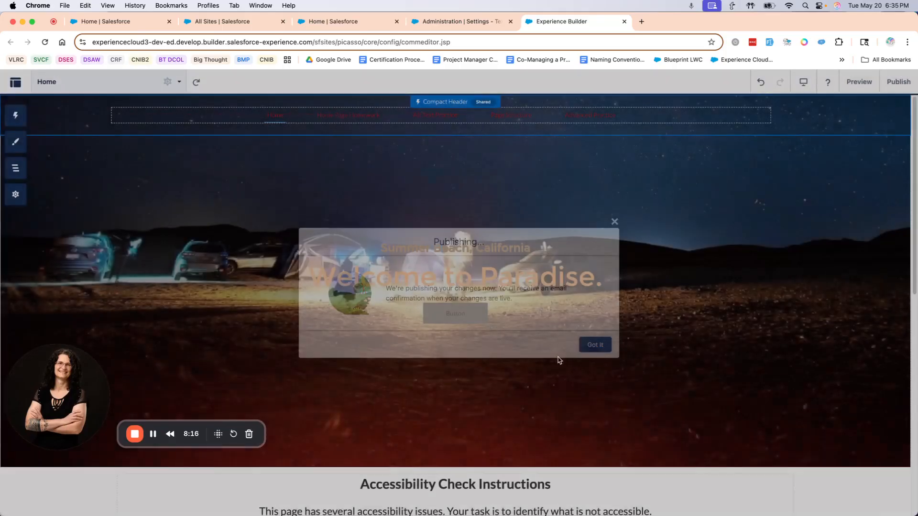